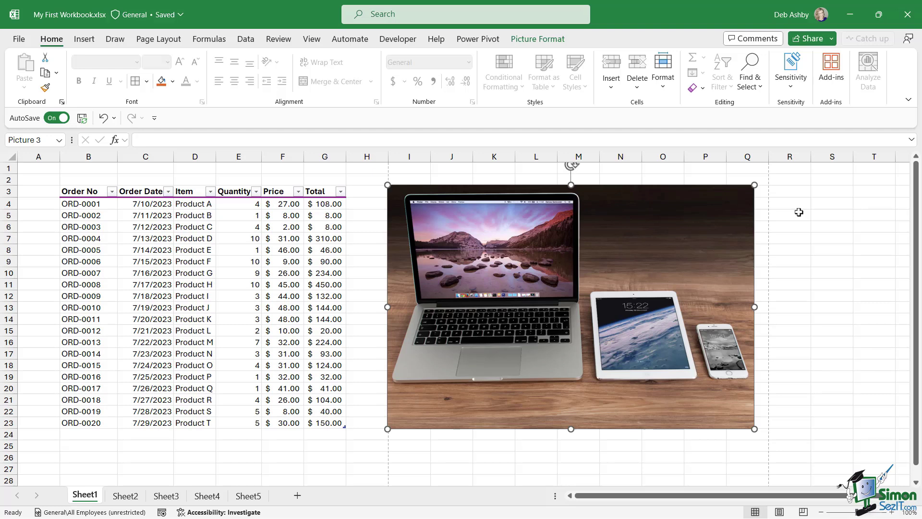
Deselect the photo, then select cells D6 and B4 (ORD-0001) inside the order table to bring up Table Design.
left_click(817, 235)
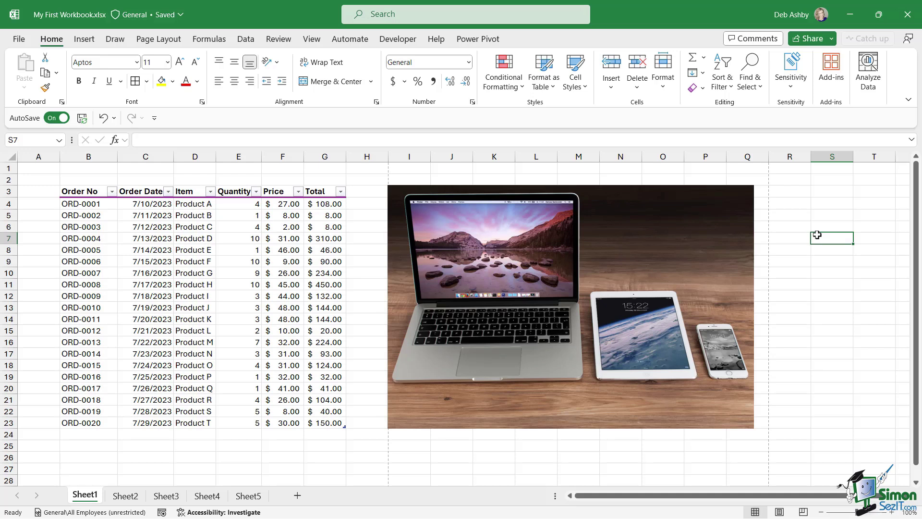
left_click(180, 229)
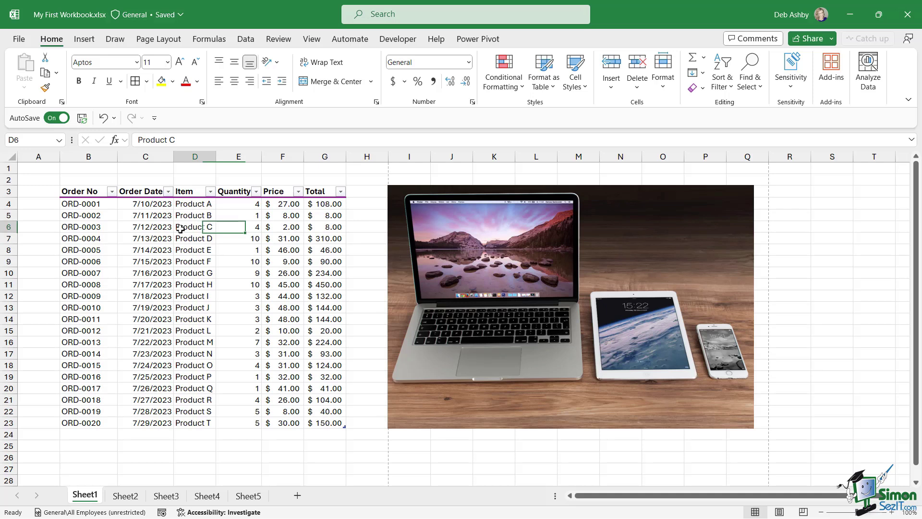
left_click(81, 206)
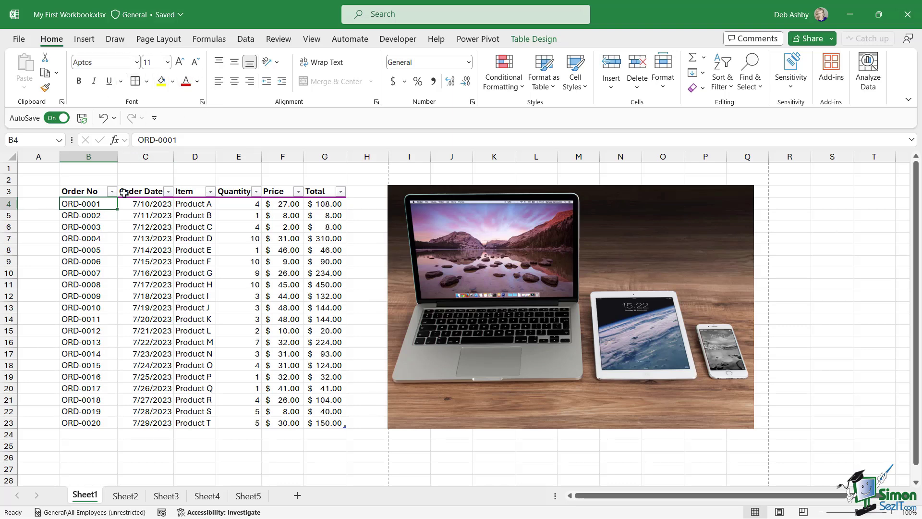
right_click(97, 205)
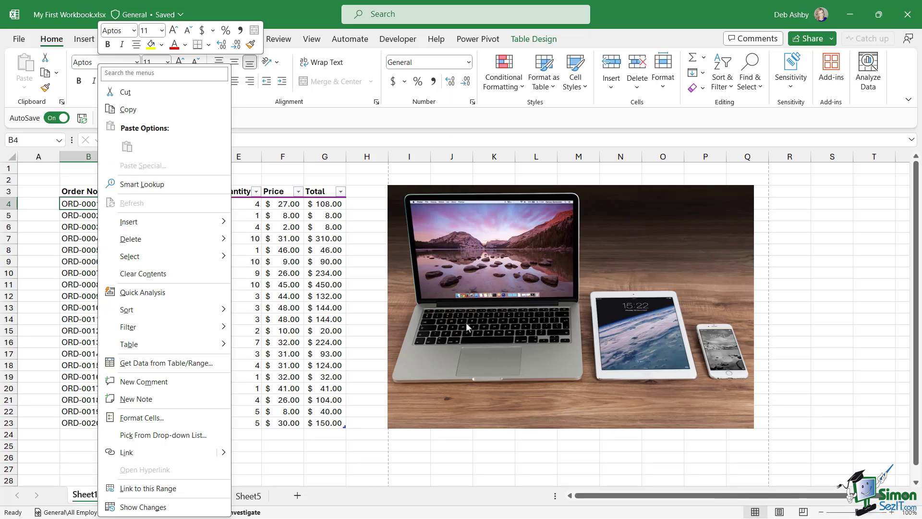
left_click(586, 279)
left_click(570, 233)
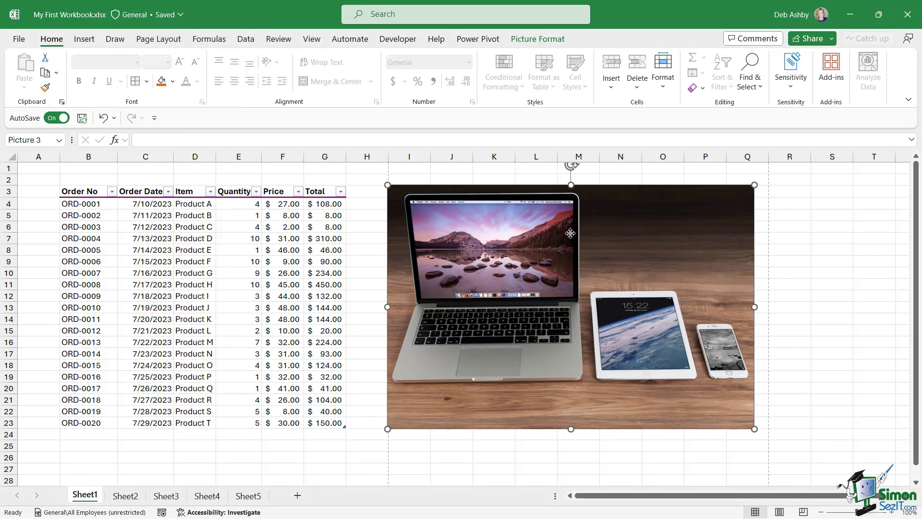
right_click(615, 214)
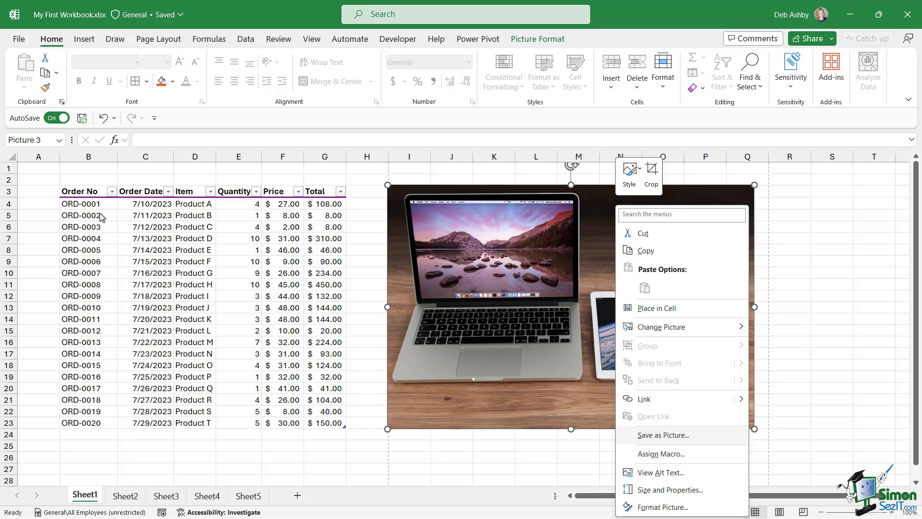
left_click(92, 205)
left_click(92, 205)
right_click(93, 205)
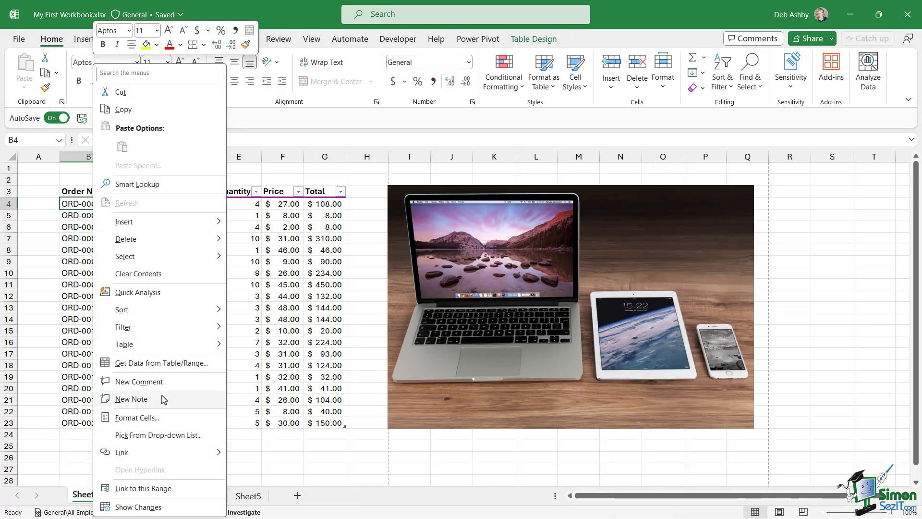
left_click(285, 228)
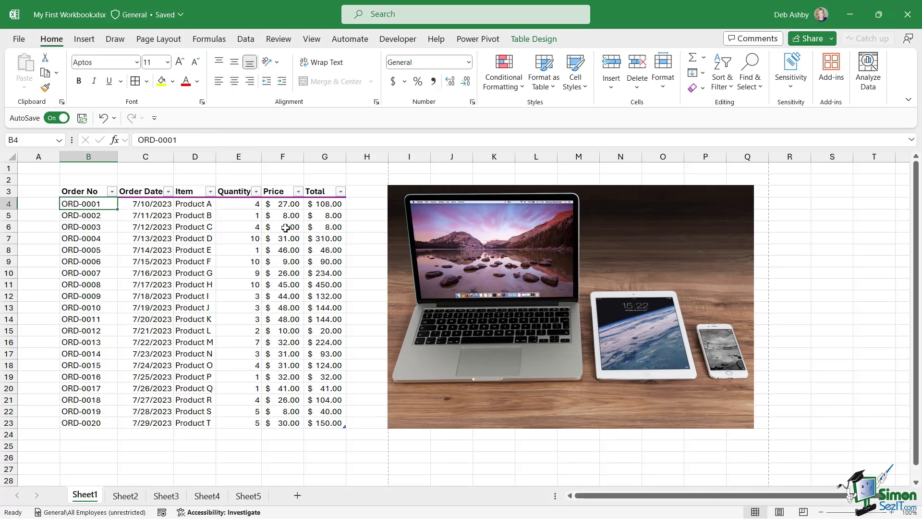
Select empty cell S7 outside the order table so Table Design disappears.
left_click(832, 238)
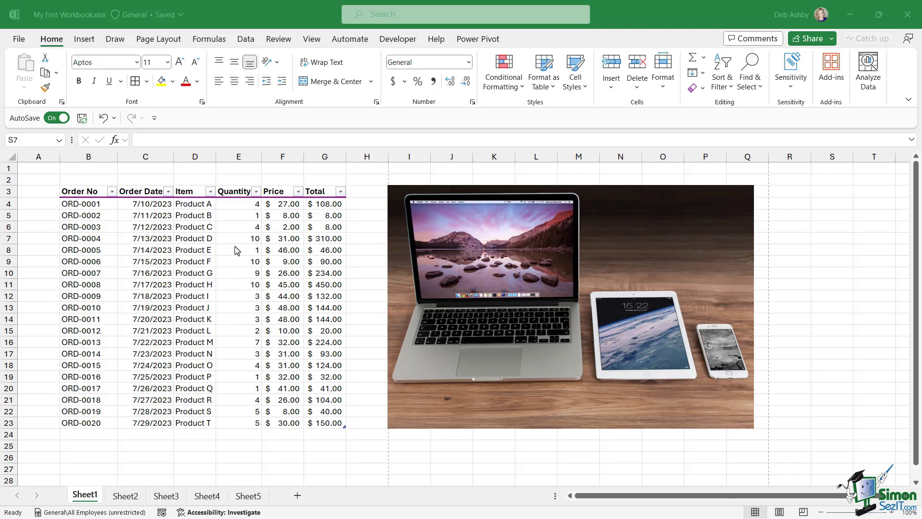
left_click(232, 227)
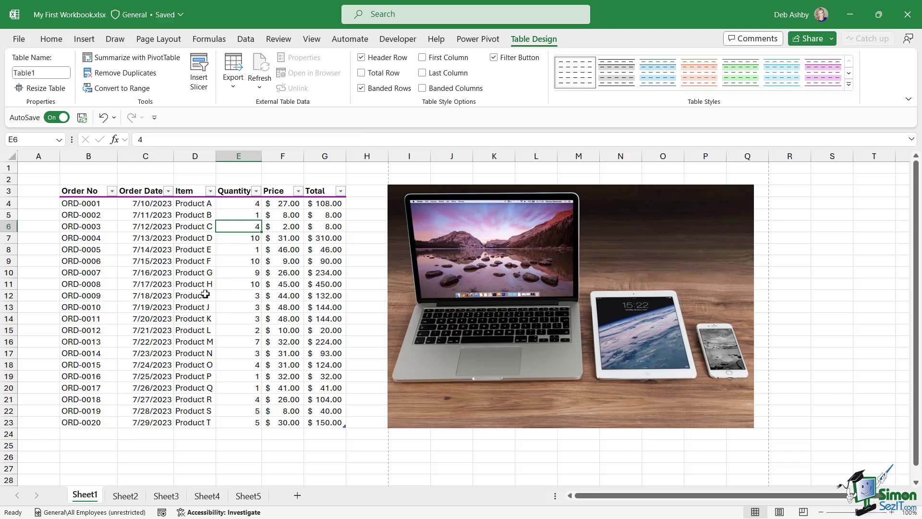
left_click(850, 85)
left_click(887, 93)
left_click(835, 215)
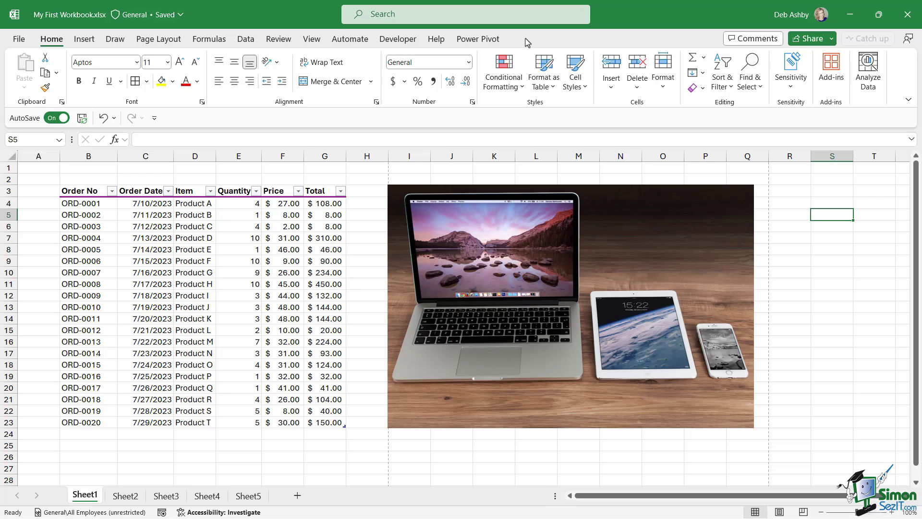
left_click(293, 227)
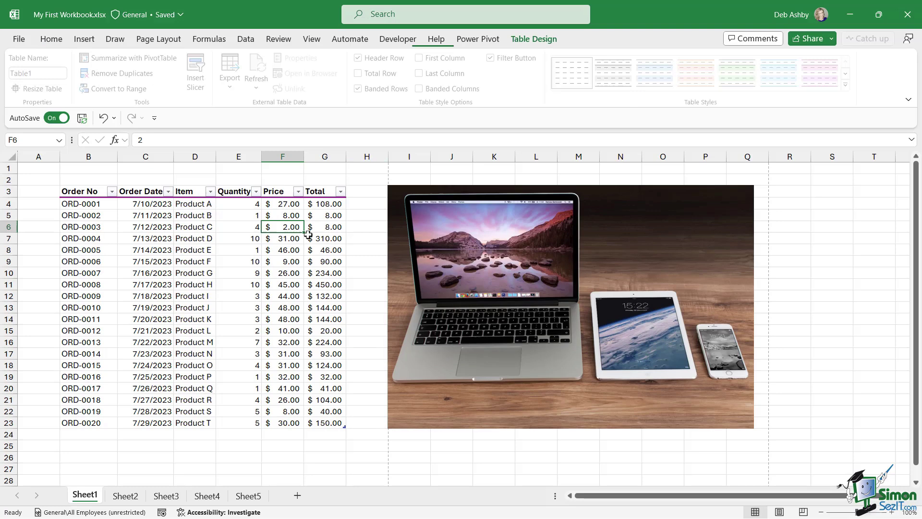
left_click(814, 244)
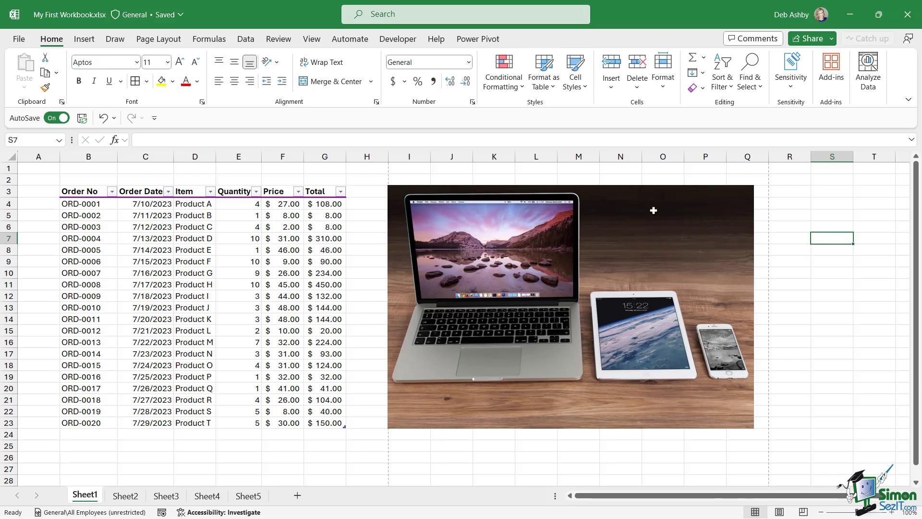
Select the laptop photo to show its Picture Format tools, then deselect it to cell S4.
left_click(615, 205)
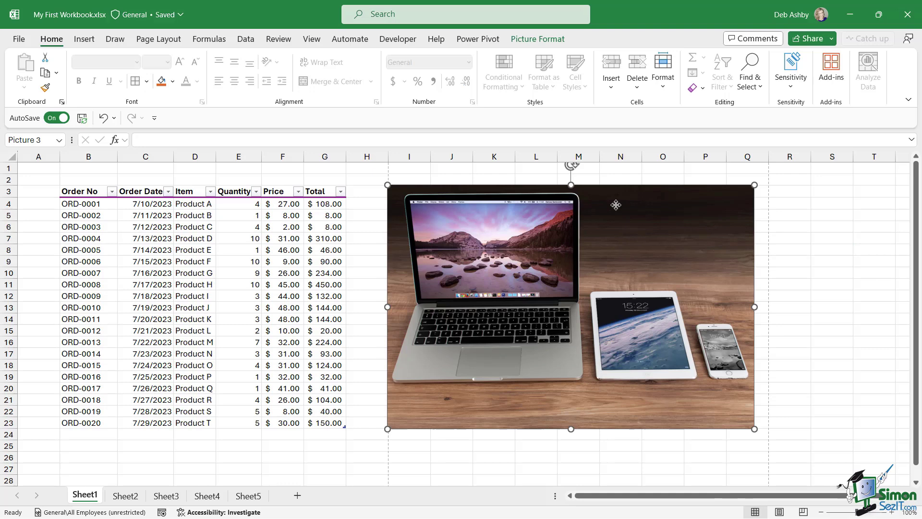
left_click(542, 43)
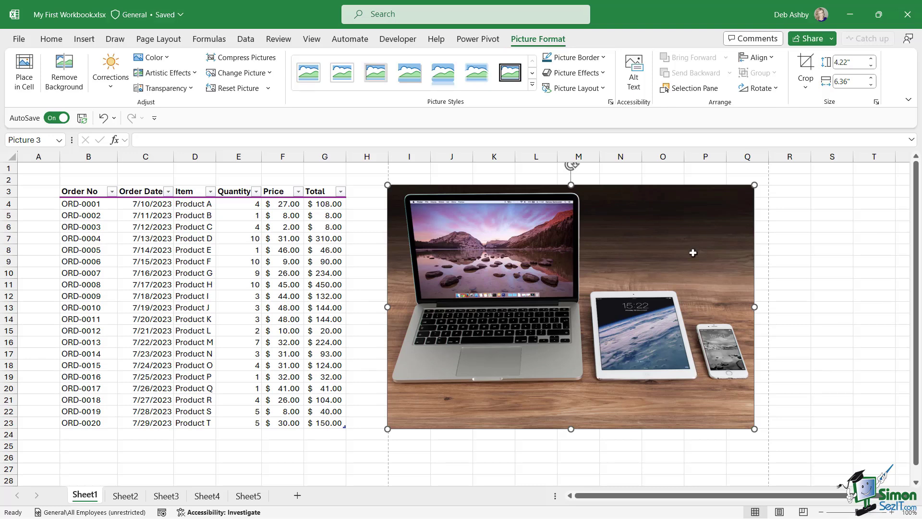
left_click(824, 206)
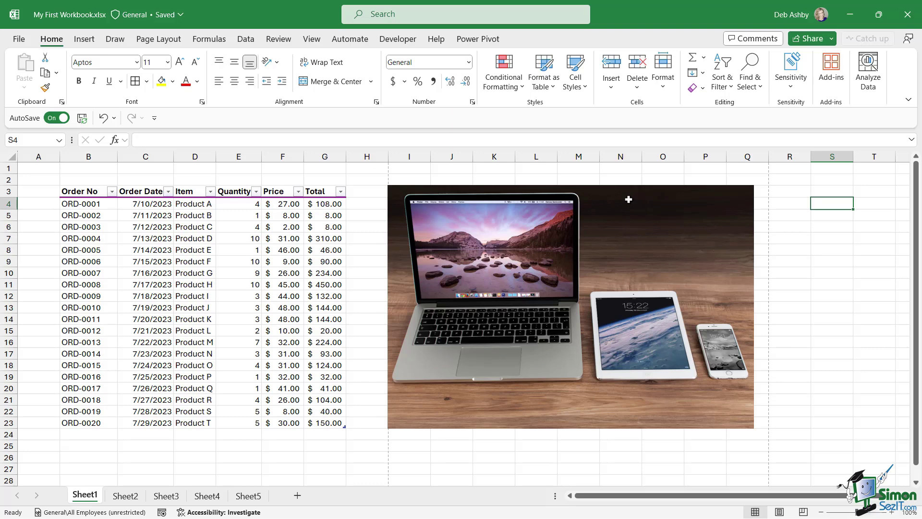
Open Format Picture for the laptop photo with Shadow and Reflection expanded, then select price cell F5.
left_click(615, 192)
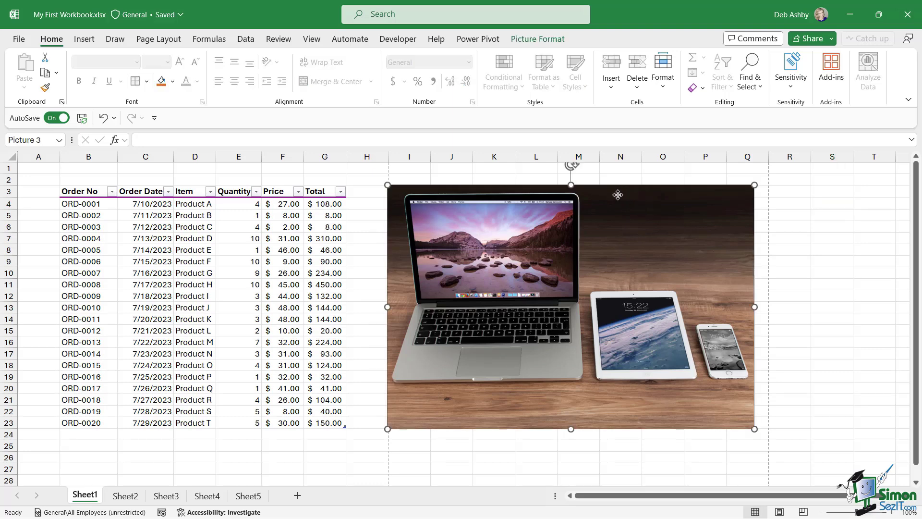
right_click(617, 194)
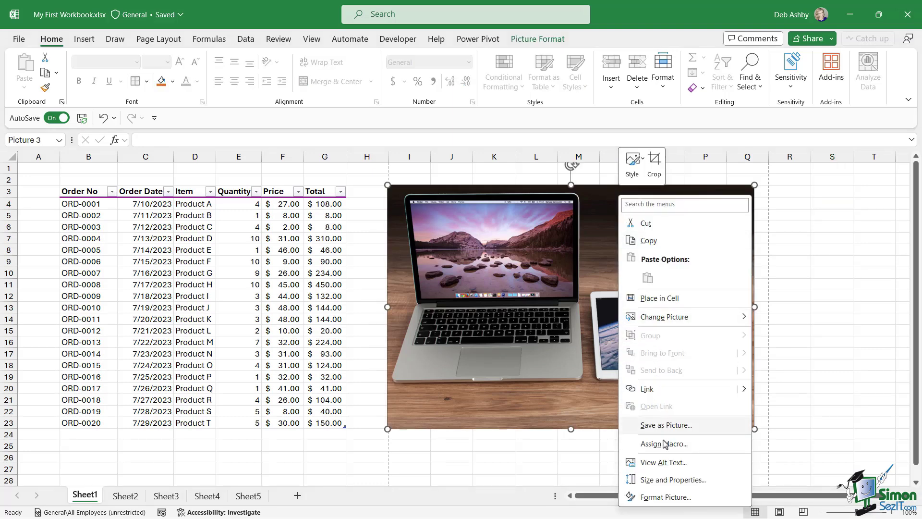
left_click(665, 496)
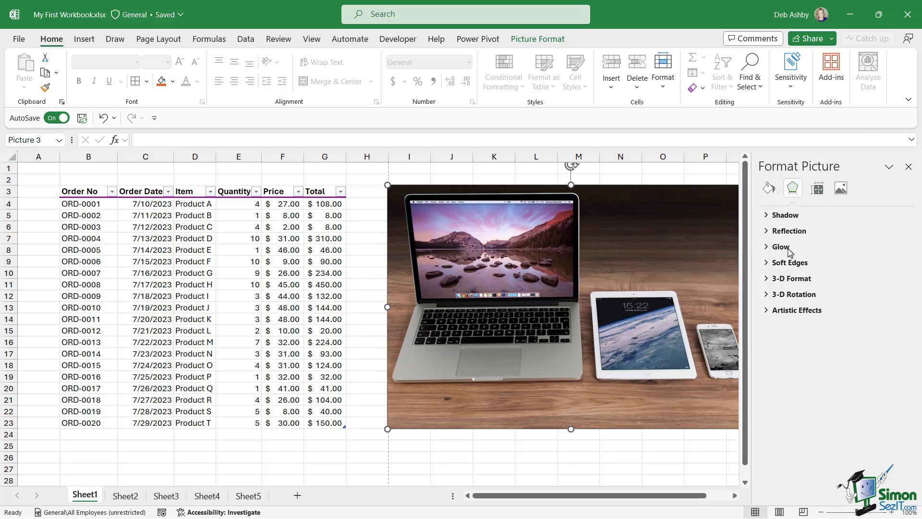
left_click(769, 215)
left_click(769, 355)
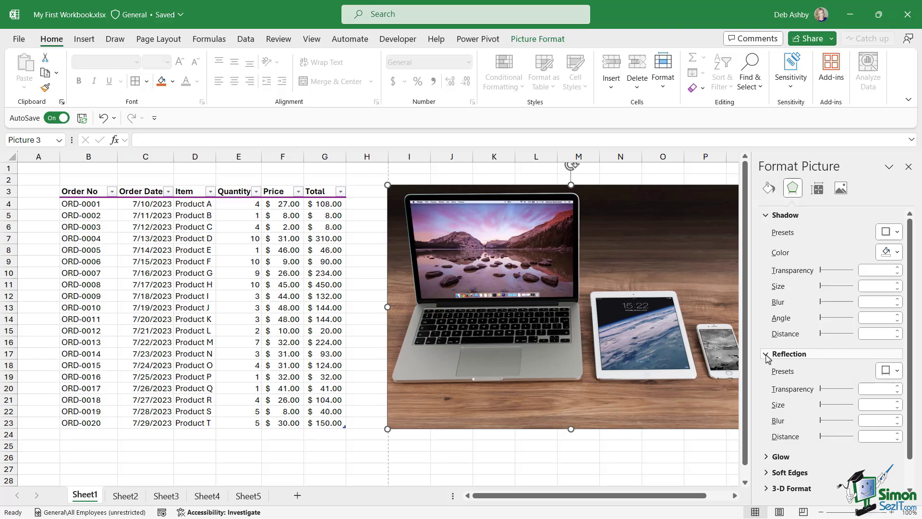
left_click(282, 216)
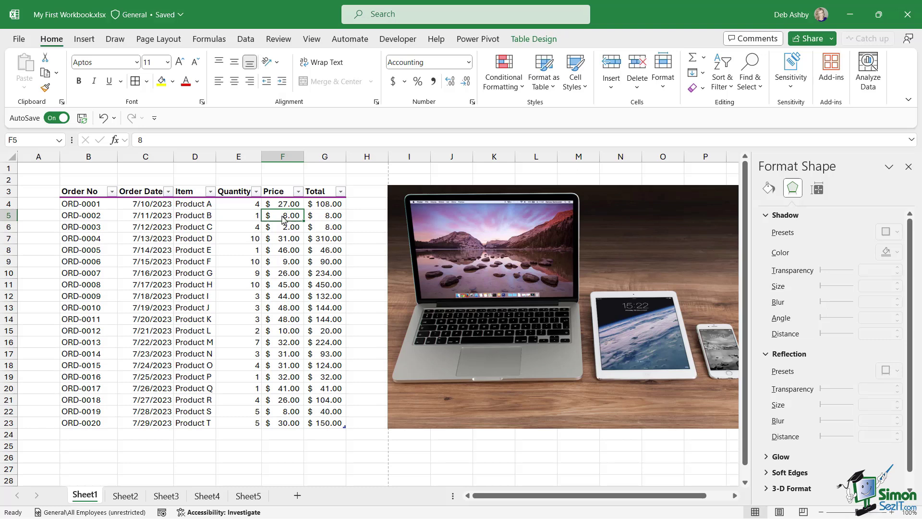
Open Format Cells for the 8.00 price cell F5, reposition the dialog, and close it unchanged.
right_click(284, 219)
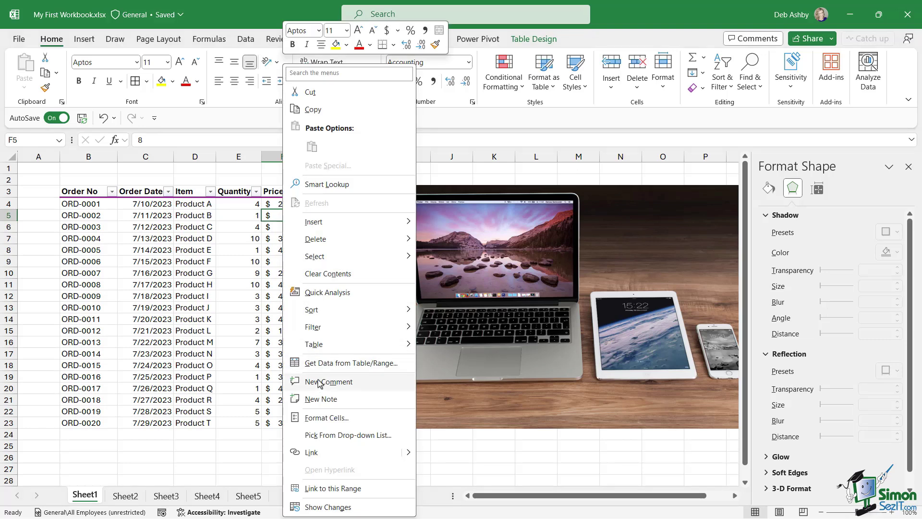
left_click(331, 422)
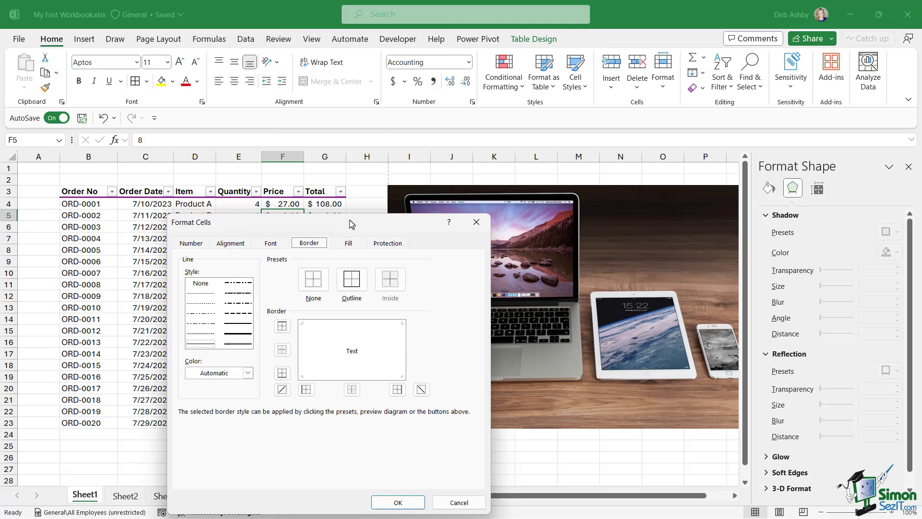
left_click_drag(352, 222, 308, 159)
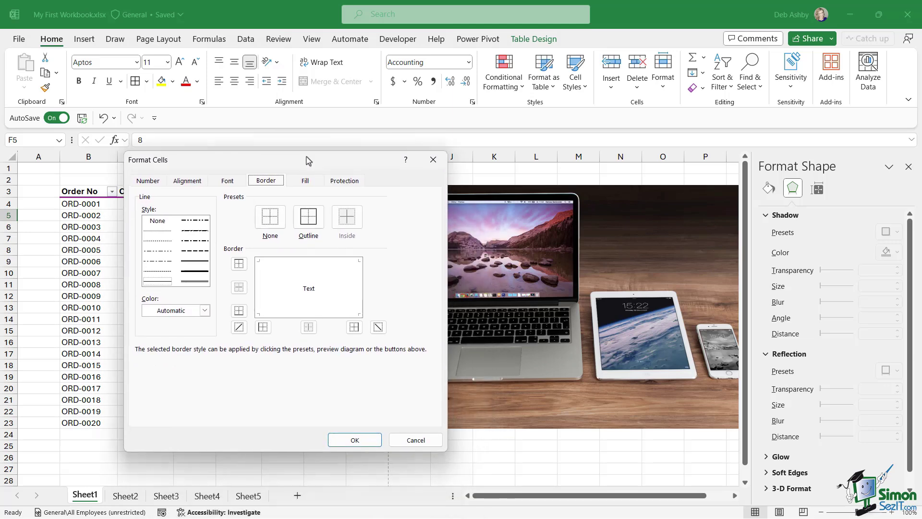
left_click(433, 158)
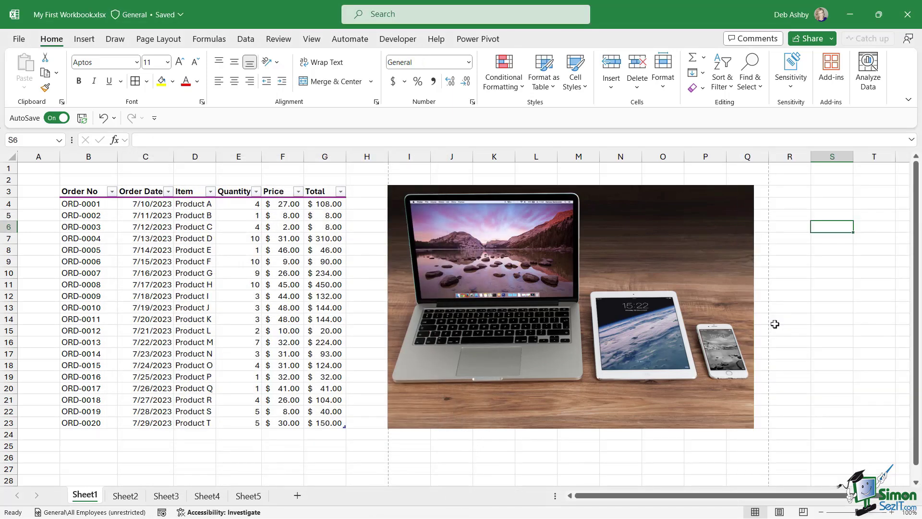